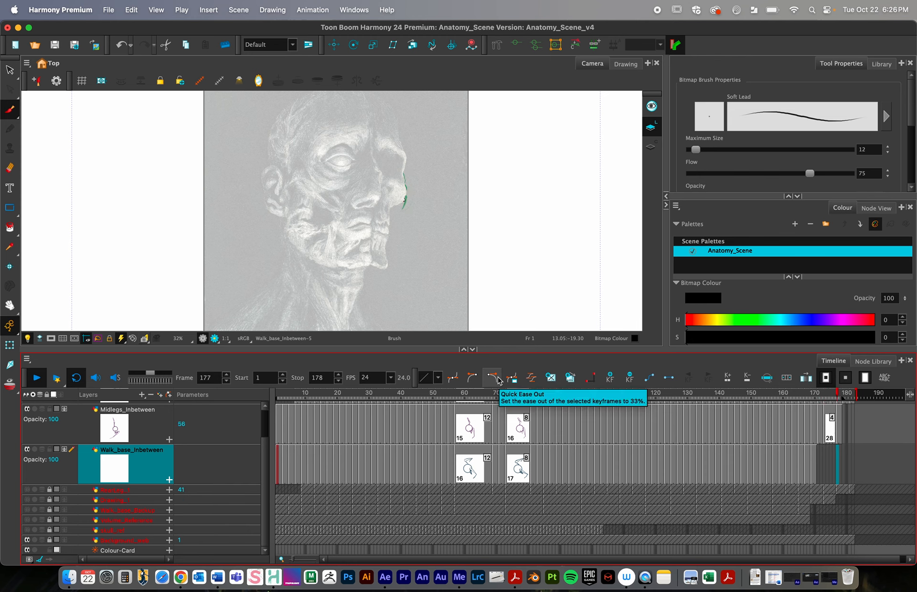
# - Stop playback and hide both the background image layer and the Colour-Card layer to leave only the walk drawings showing
pyautogui.click(37, 379)
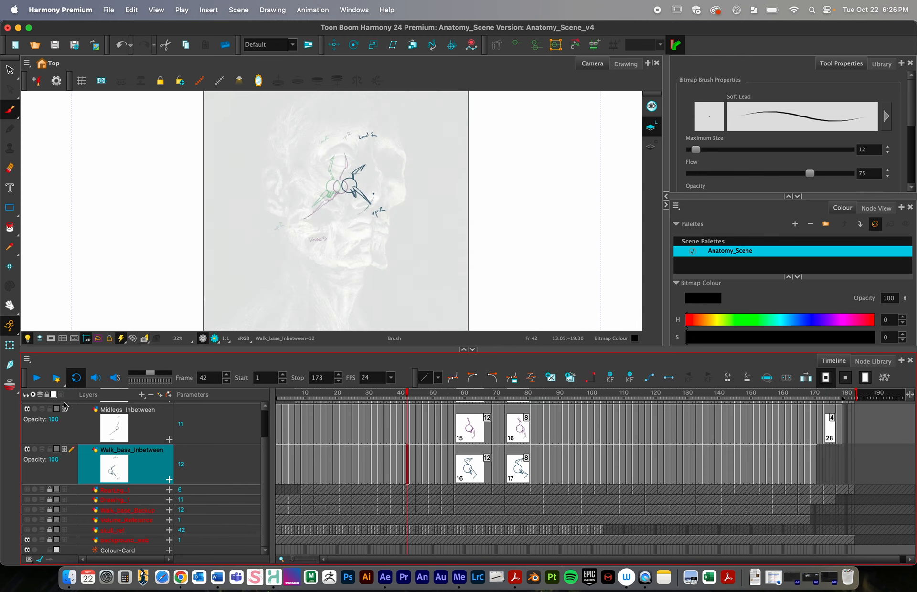
pyautogui.click(114, 540)
pyautogui.click(27, 540)
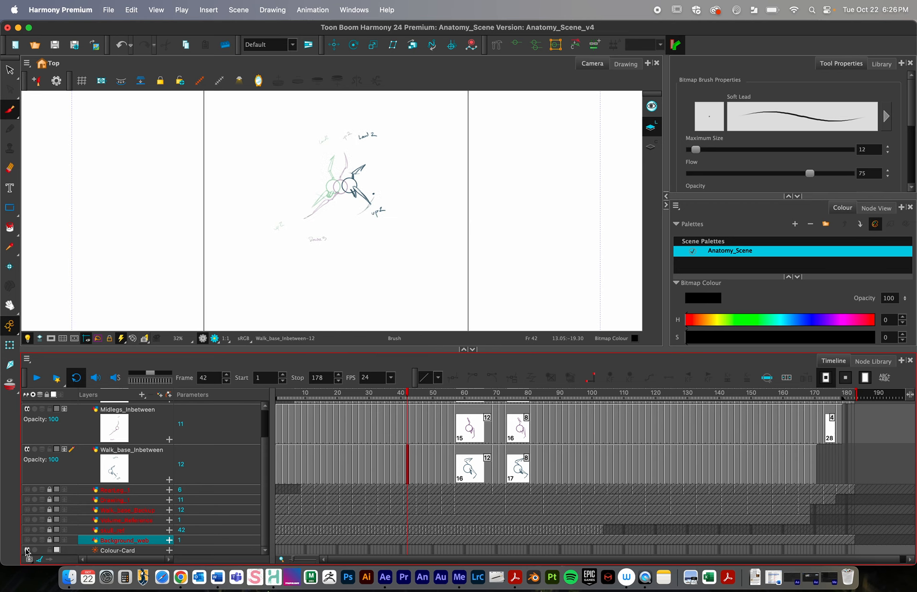
pyautogui.click(27, 550)
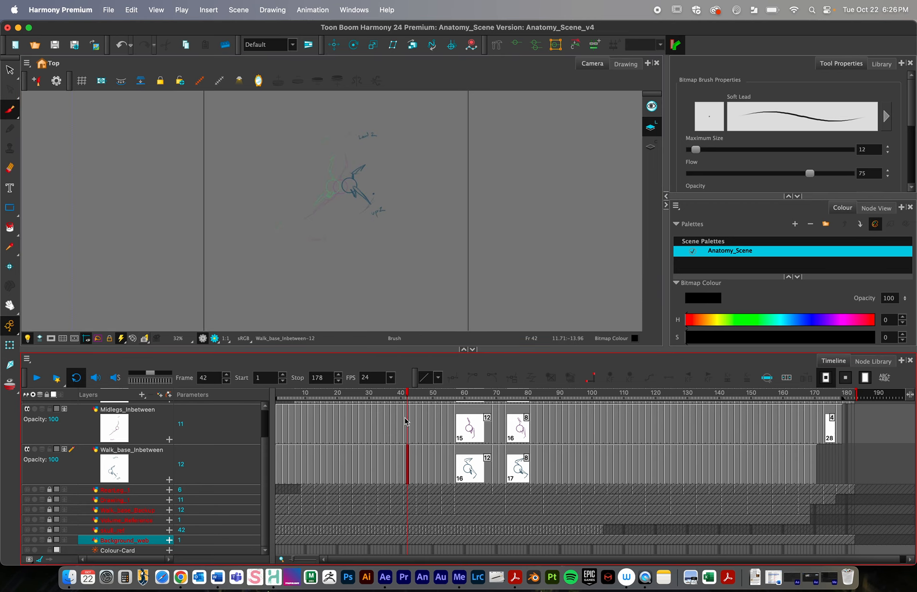
pyautogui.moveTo(404, 395)
pyautogui.mouseDown()
pyautogui.moveTo(277, 384)
pyautogui.moveTo(554, 377)
pyautogui.moveTo(339, 377)
pyautogui.moveTo(476, 366)
pyautogui.moveTo(364, 372)
pyautogui.moveTo(414, 368)
pyautogui.mouseUp()
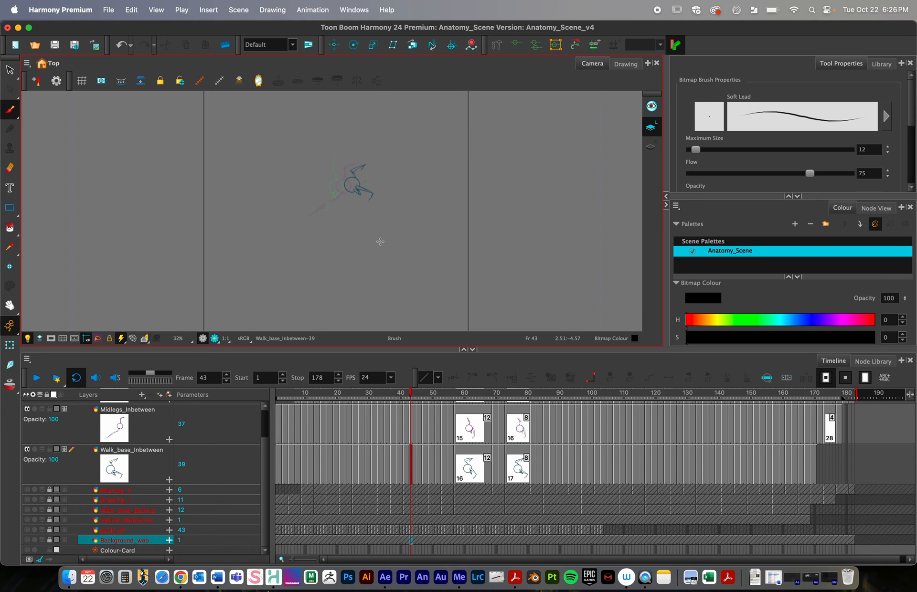
# - Delete the existing Colour-Card layer from the timeline
pyautogui.click(121, 552)
pyautogui.rightClick(121, 553)
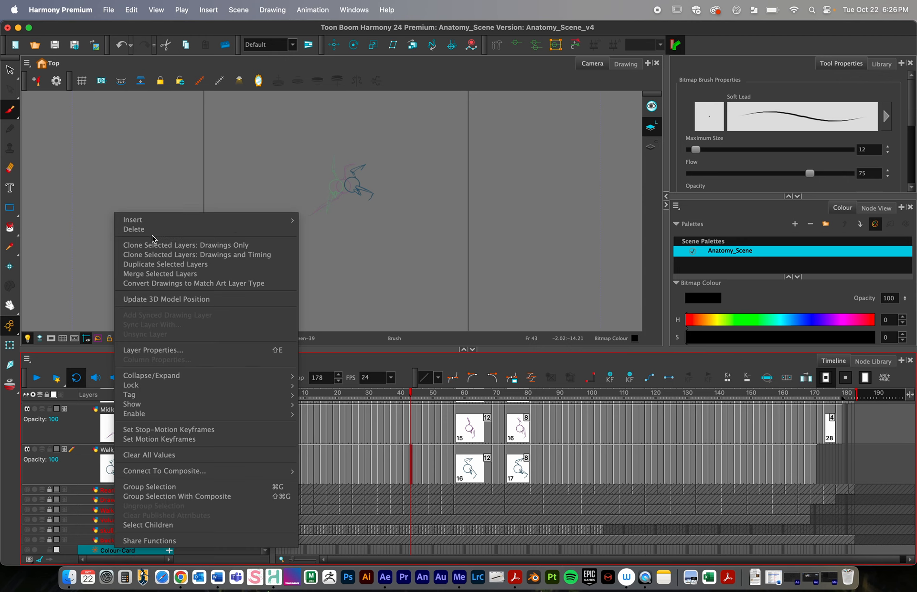
pyautogui.click(152, 235)
# - Add a new Colour-Card layer and place it below the background image layer at the end of the layer stack
pyautogui.click(136, 540)
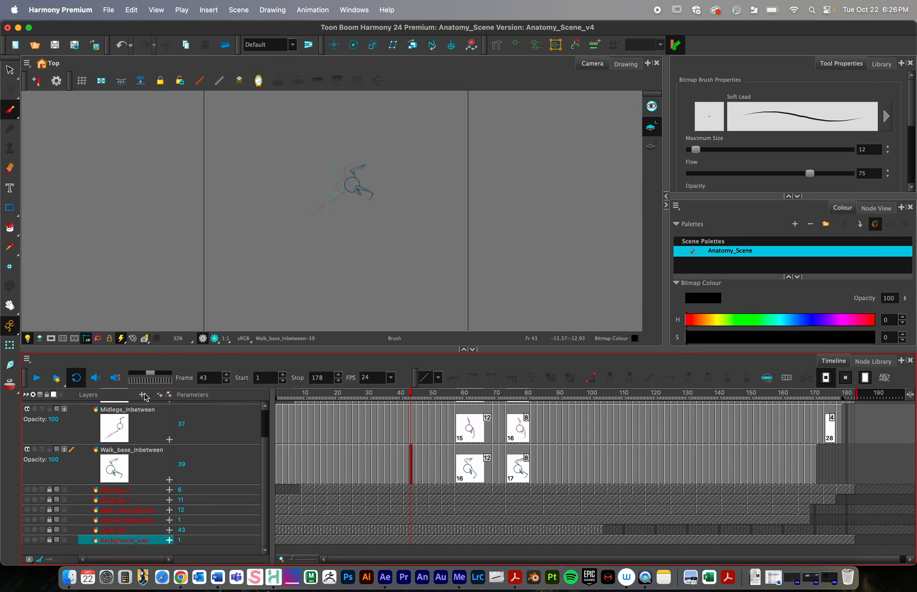
pyautogui.click(142, 396)
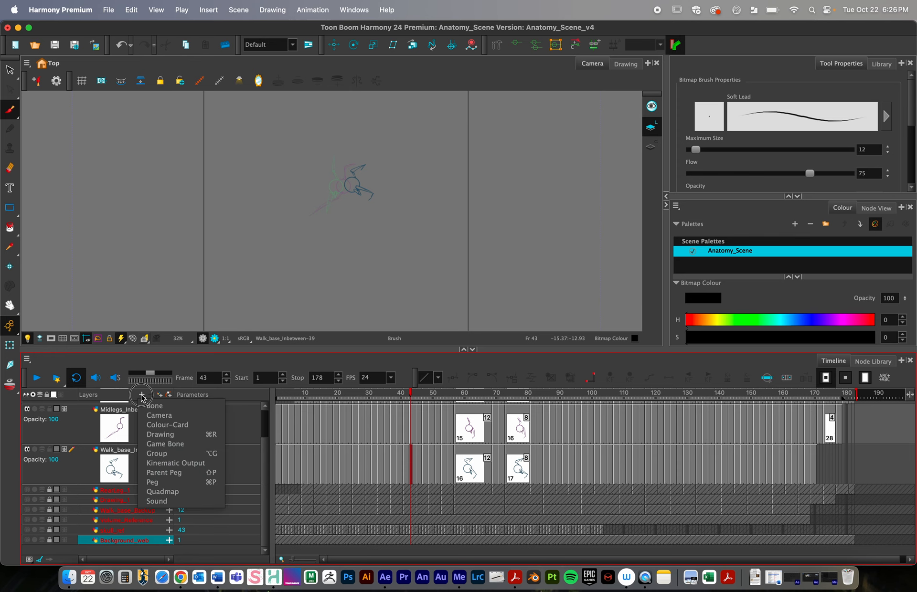
pyautogui.click(158, 425)
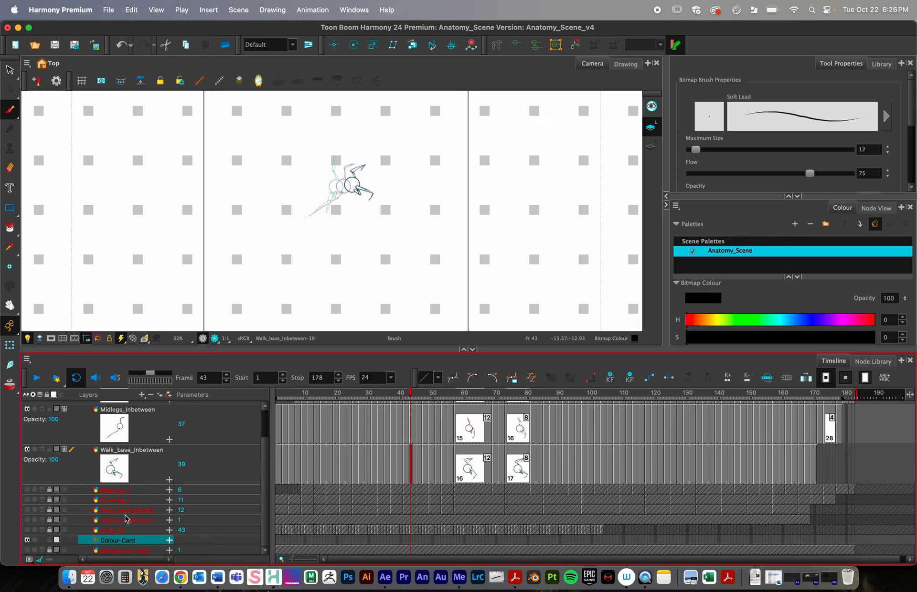
pyautogui.moveTo(107, 540); pyautogui.dragTo(107, 559)
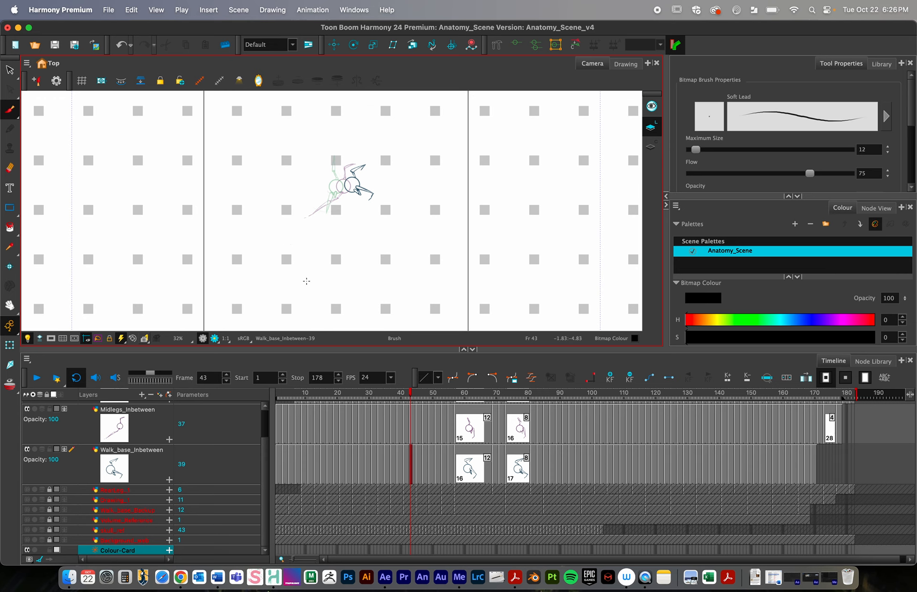
# - Select the Walk_base_Inbetween layer, play the animation from frame 1 to review it, and return to frame 1
pyautogui.click(144, 460)
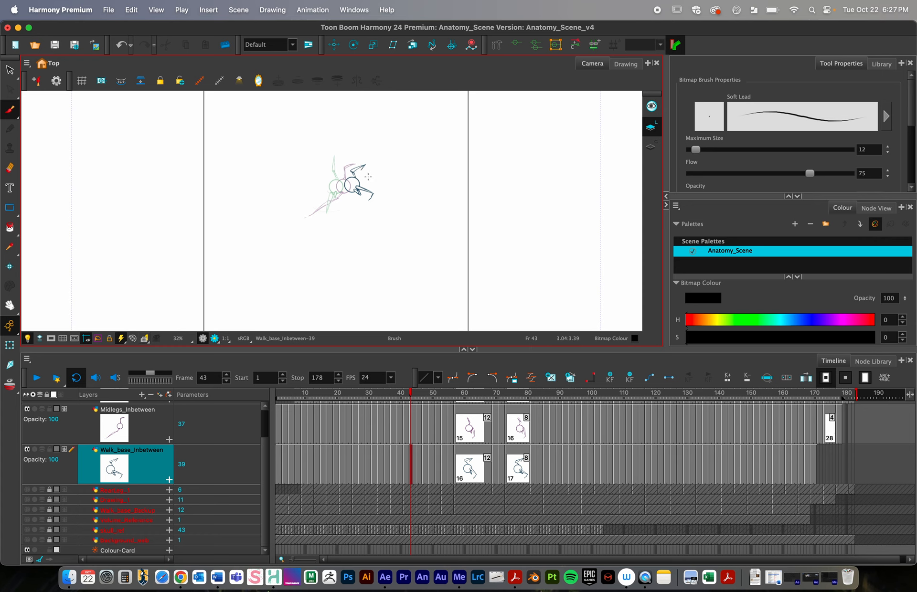
pyautogui.moveTo(318, 399); pyautogui.dragTo(277, 396)
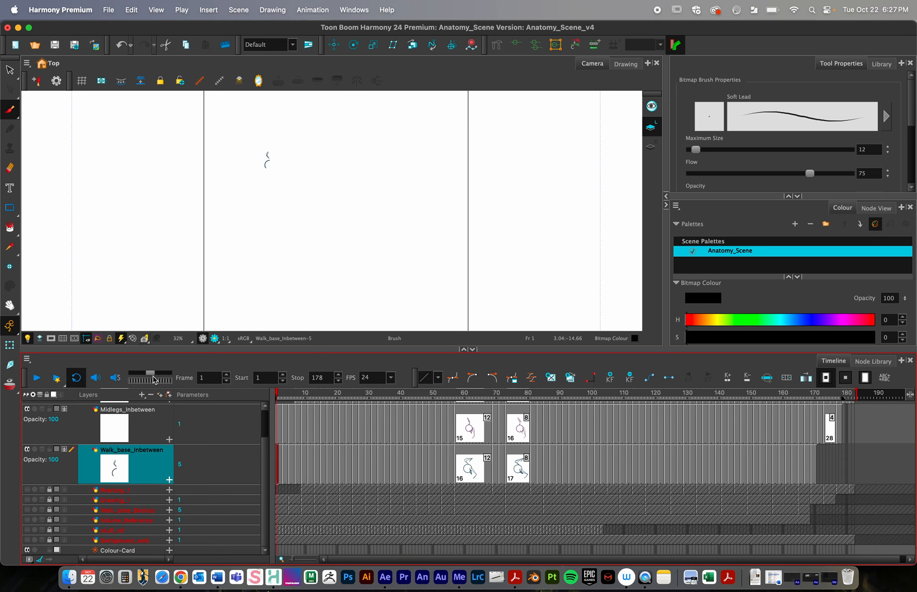
pyautogui.click(37, 378)
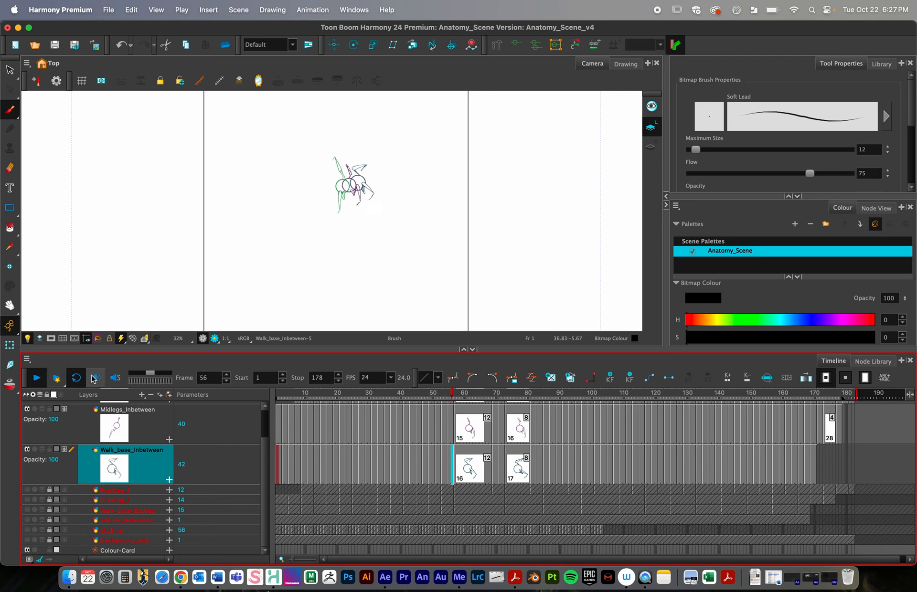
pyautogui.click(36, 378)
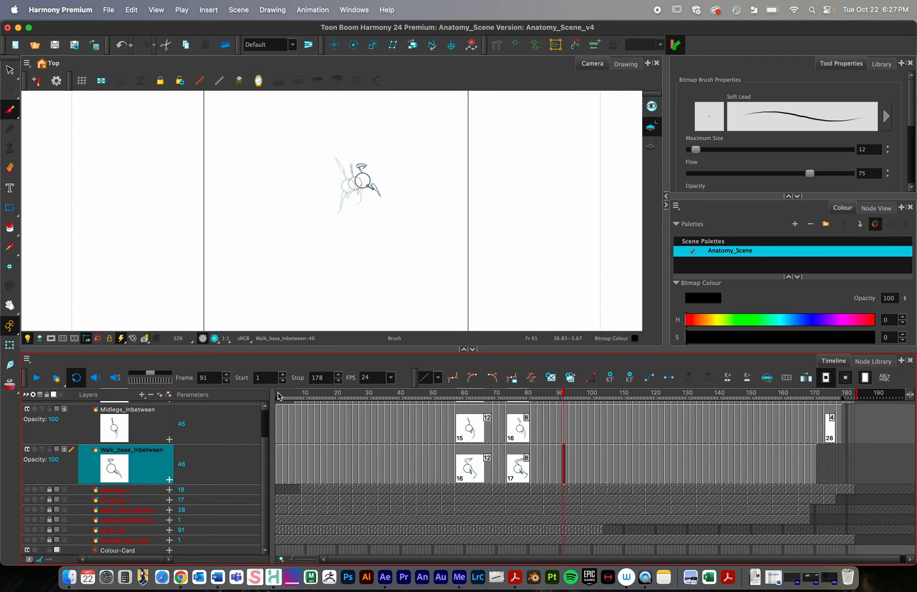
pyautogui.hotkey('shift', ',')
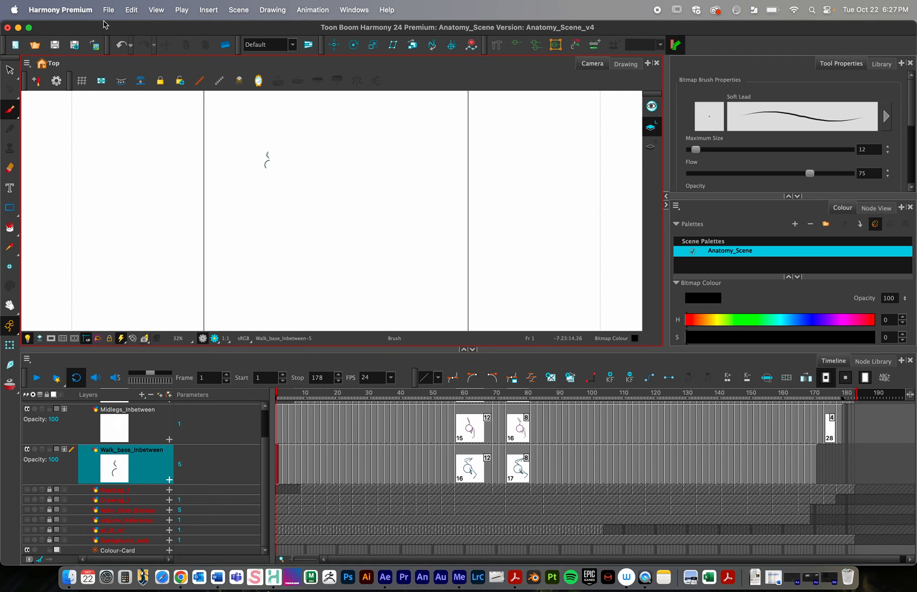
# - Start a movie export of the scene and choose H.264/MPEG-4 (*.mov) as the video format
pyautogui.click(109, 9)
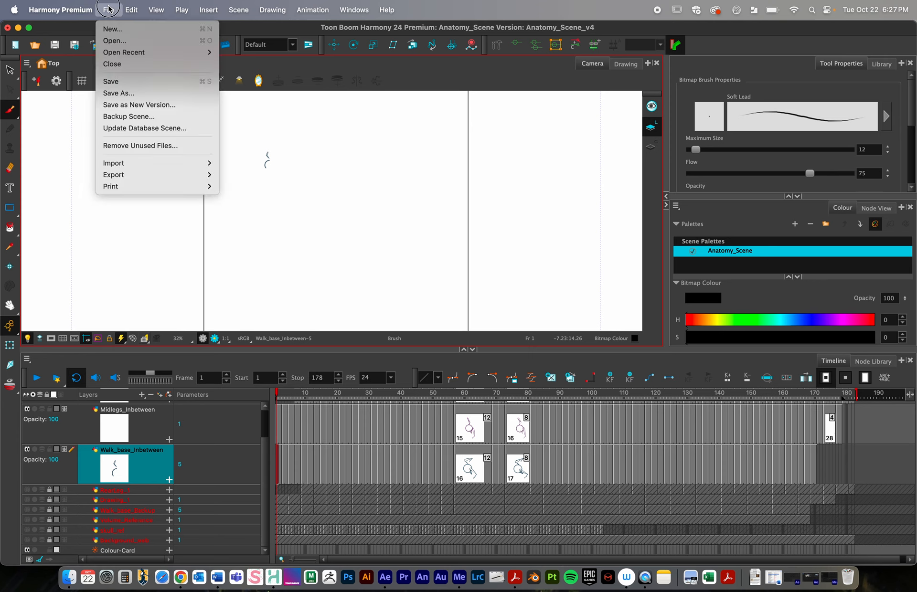
pyautogui.moveTo(138, 176)
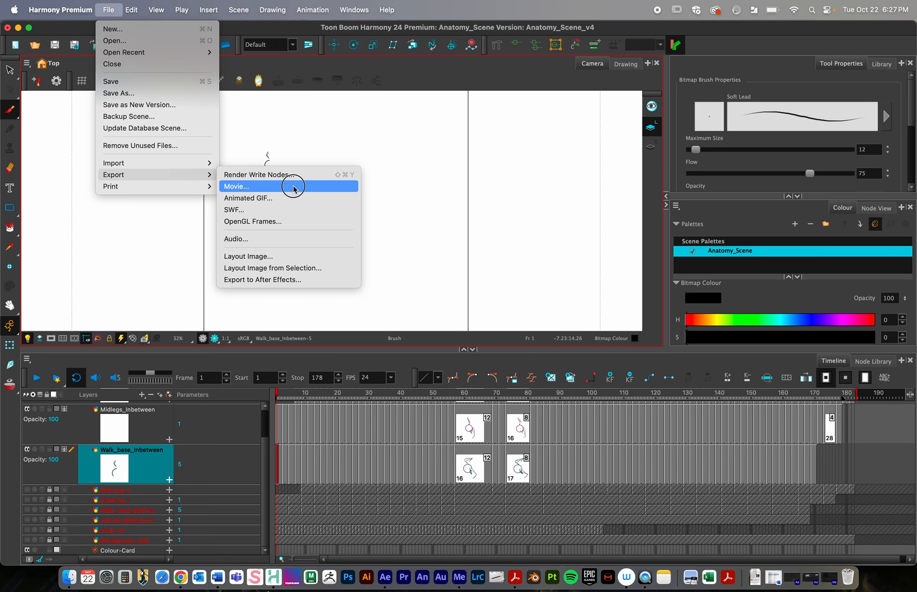
pyautogui.click(293, 187)
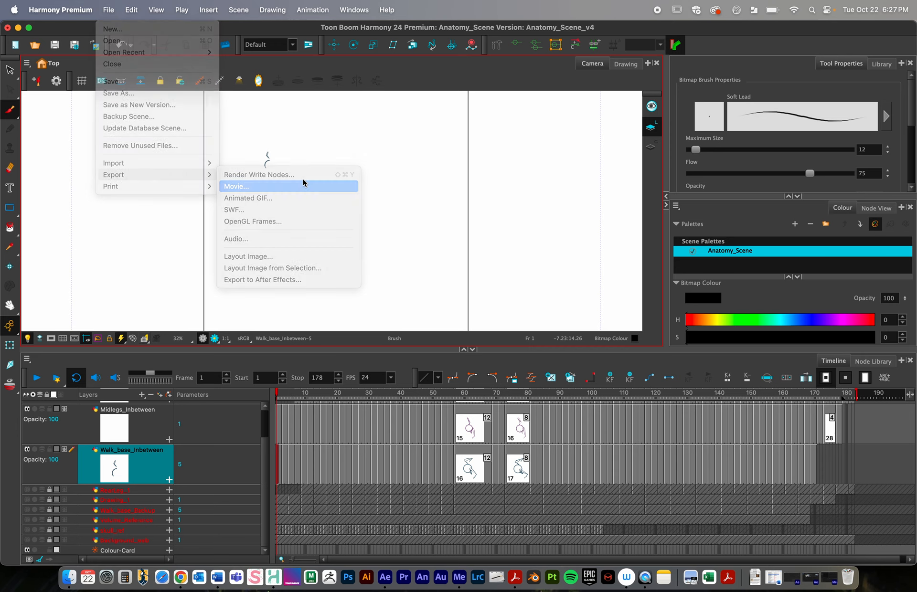
pyautogui.moveTo(424, 49); pyautogui.dragTo(368, 68)
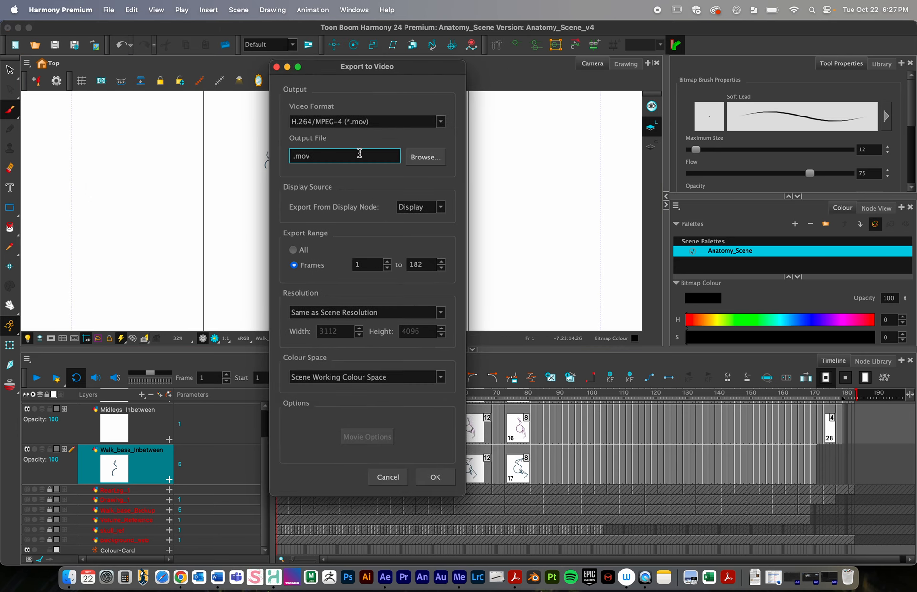
pyautogui.click(390, 123)
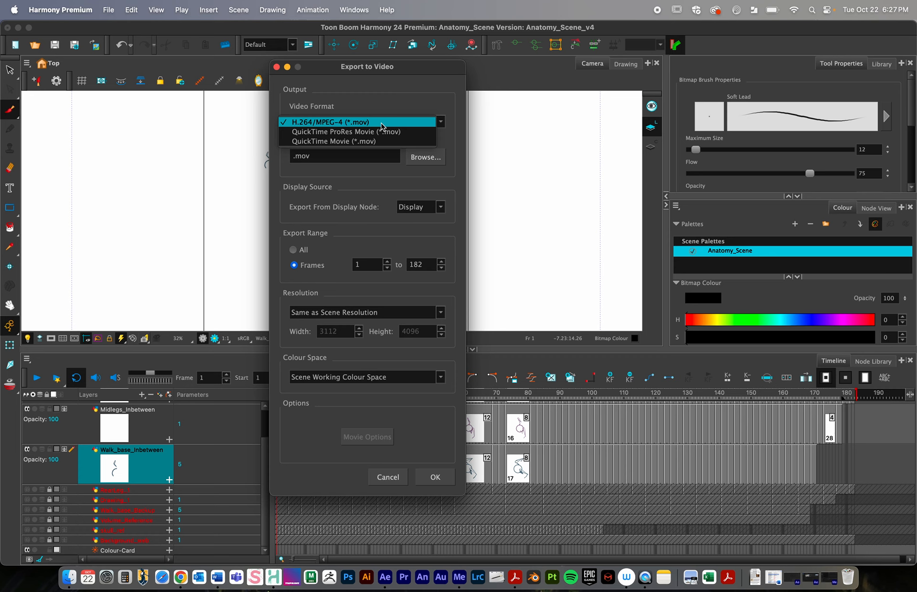
pyautogui.click(381, 124)
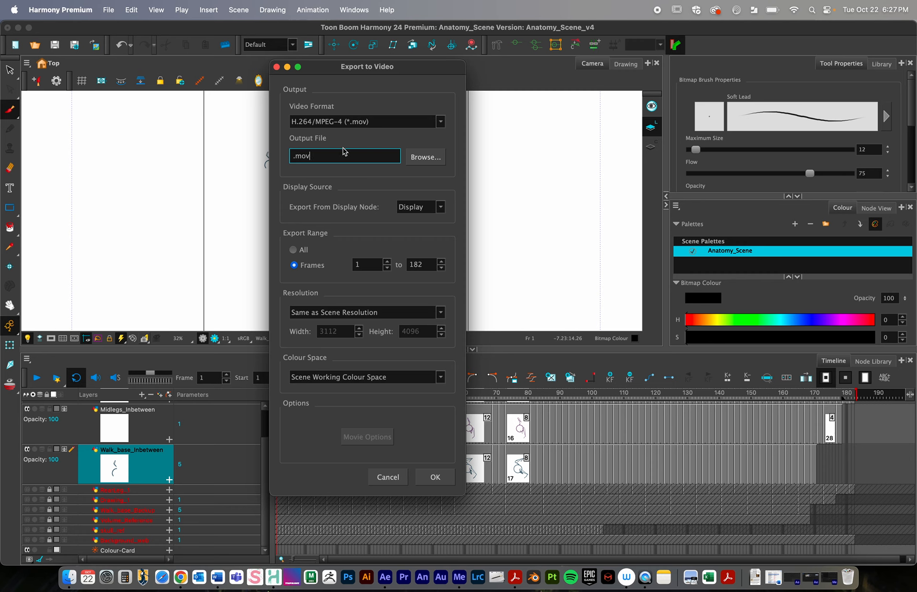
# - Name the output file OnlineDemo and set the Desktop as its save location
pyautogui.click(323, 122)
pyautogui.click(324, 122)
pyautogui.write('OnlineDemo')
pyautogui.click(425, 164)
pyautogui.click(448, 145)
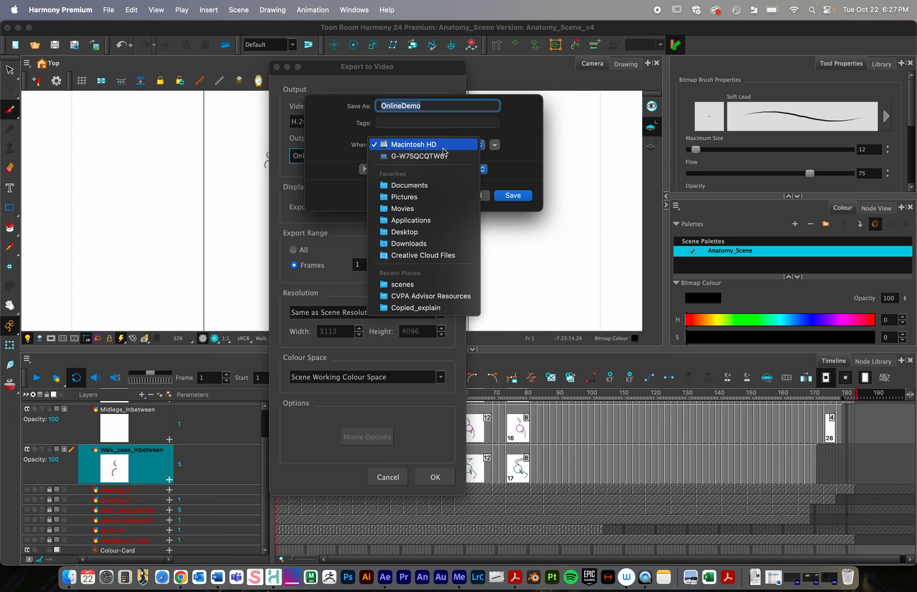
pyautogui.click(423, 232)
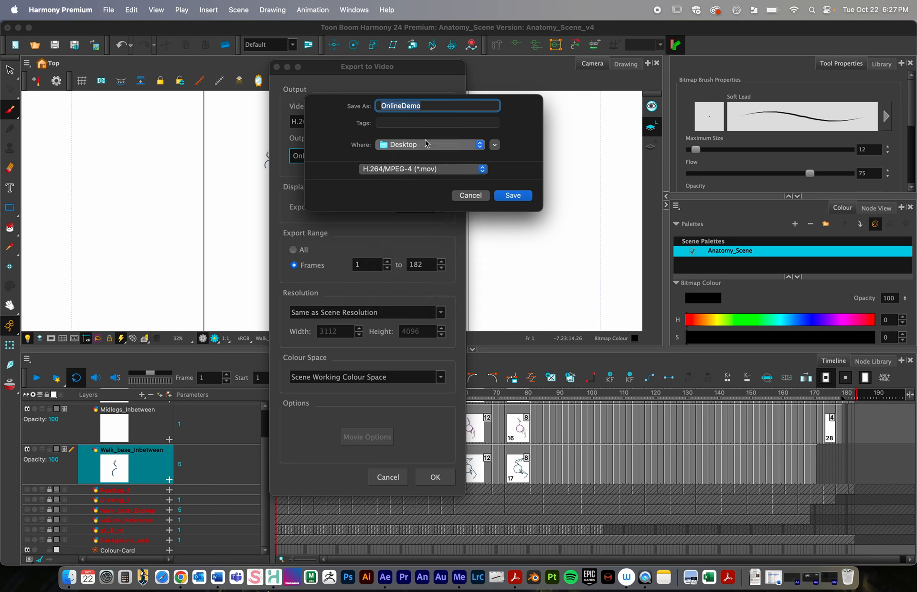
pyautogui.click(498, 197)
pyautogui.click(497, 207)
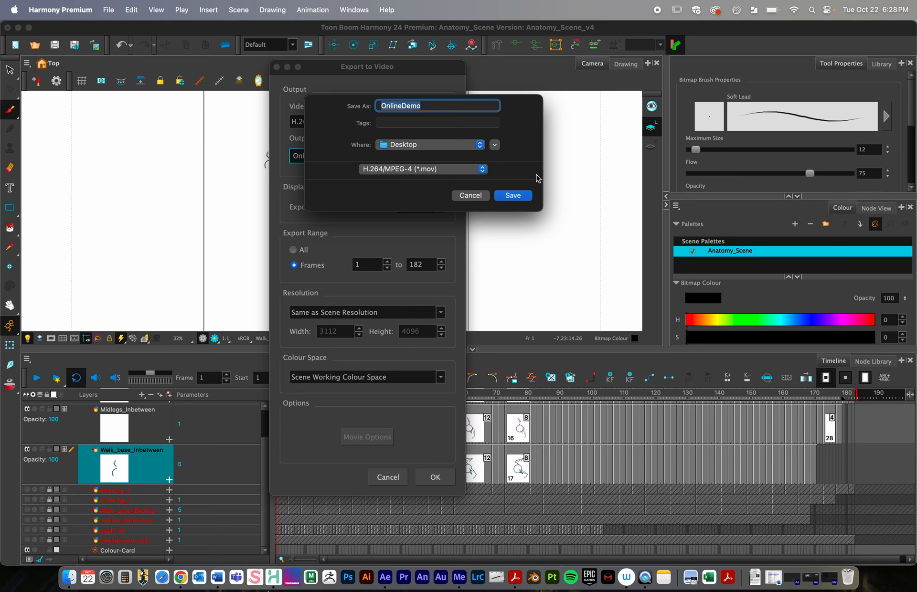
pyautogui.click(512, 197)
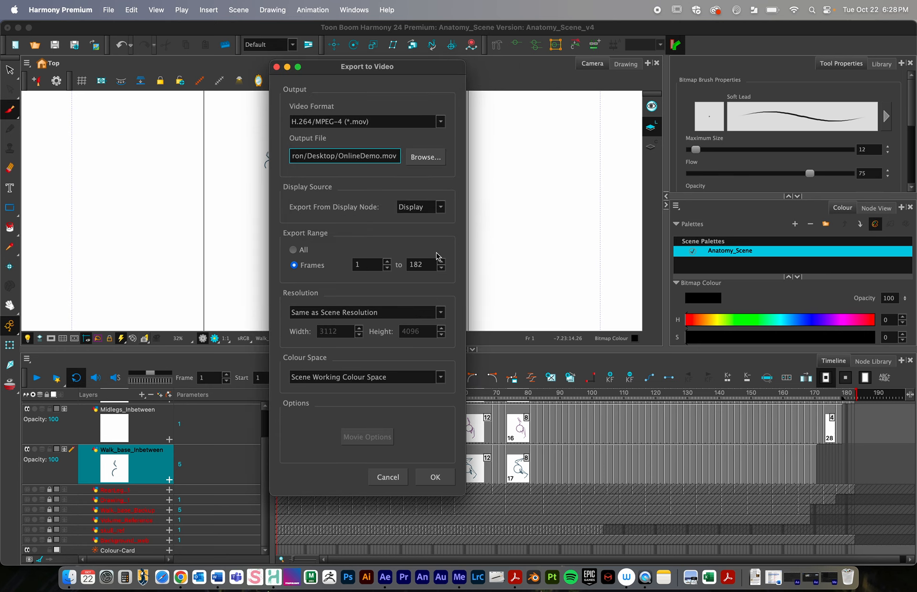
# - Export frames 1 to 182 at scene resolution, accepting the scaled export resolution of 1750x2304
pyautogui.doubleClick(363, 265)
pyautogui.doubleClick(422, 265)
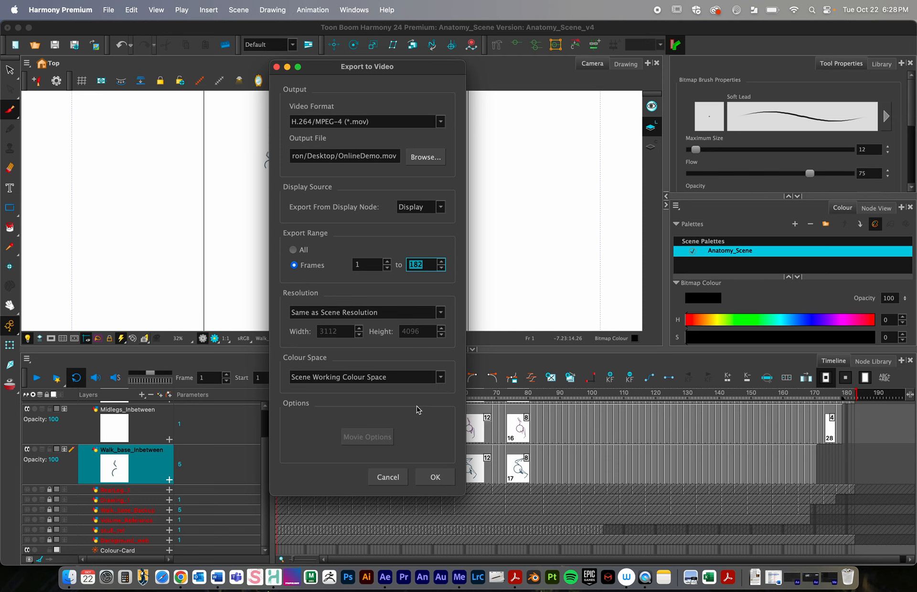
pyautogui.click(439, 479)
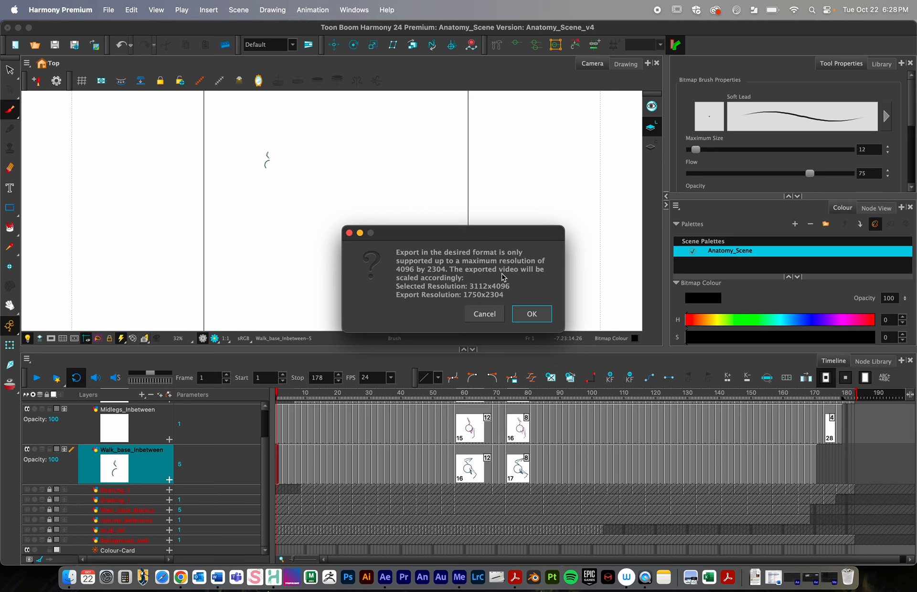
pyautogui.click(524, 315)
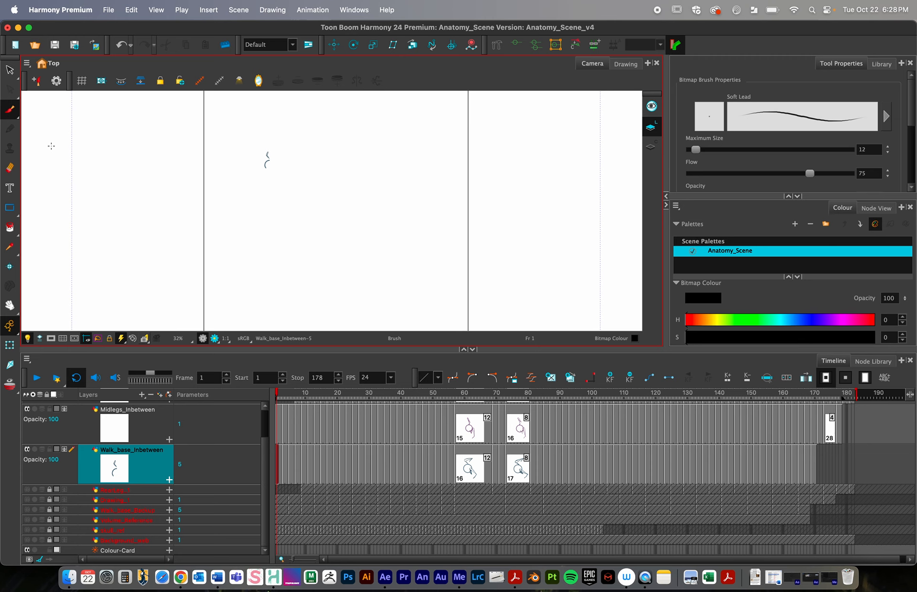
# - Minimize the animation scene and open OnlineDemo.mov from the desktop in QuickTime Player
pyautogui.click(18, 28)
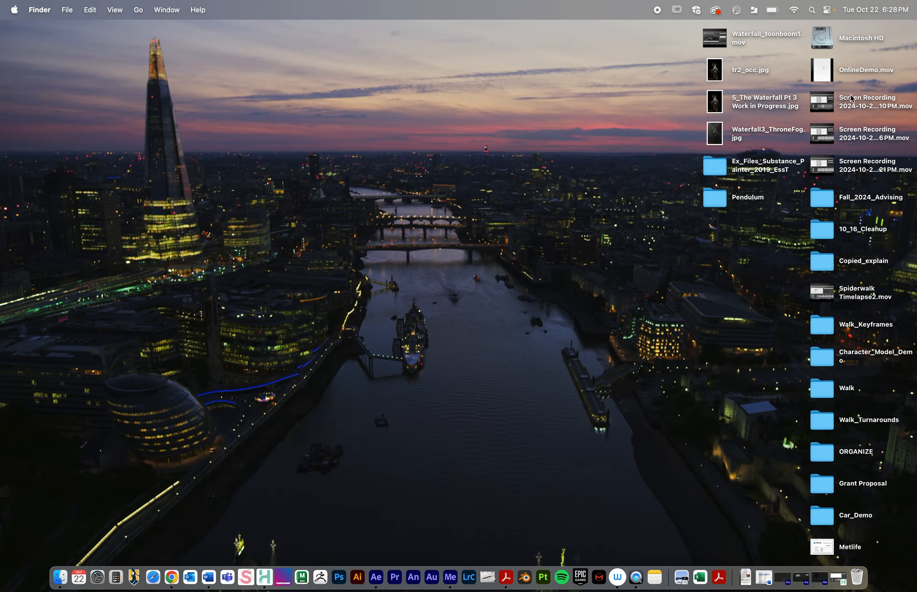
pyautogui.click(822, 70)
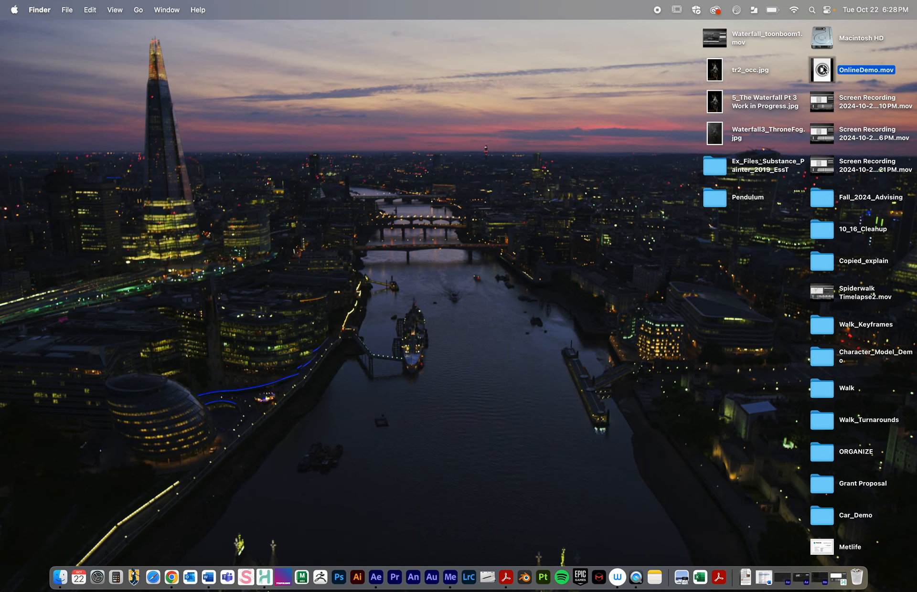
pyautogui.rightClick(833, 58)
pyautogui.moveTo(764, 85)
pyautogui.click(653, 86)
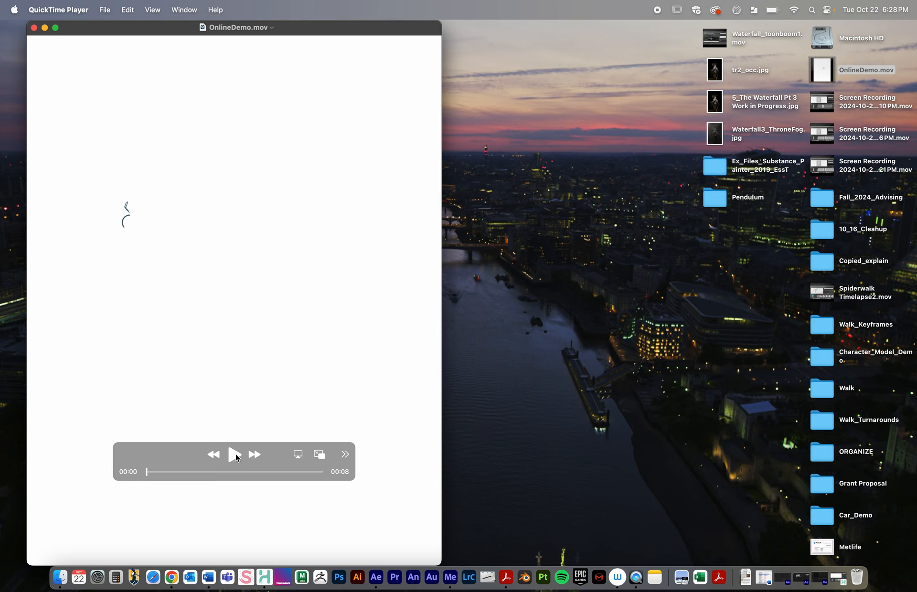
# - Play the exported video through to its end and close it
pyautogui.click(234, 455)
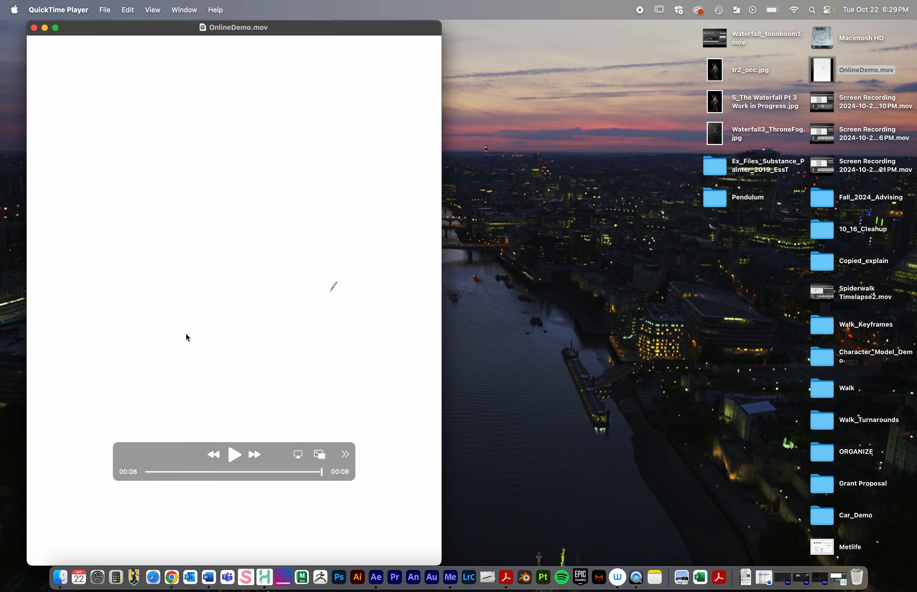
pyautogui.moveTo(319, 473)
pyautogui.mouseDown()
pyautogui.moveTo(227, 473)
pyautogui.moveTo(360, 463)
pyautogui.mouseUp()
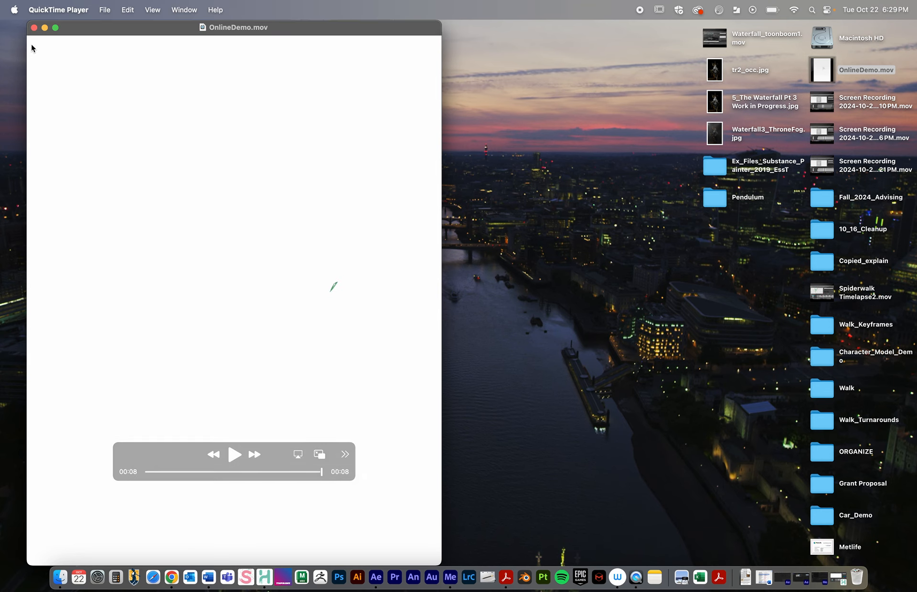
pyautogui.click(33, 27)
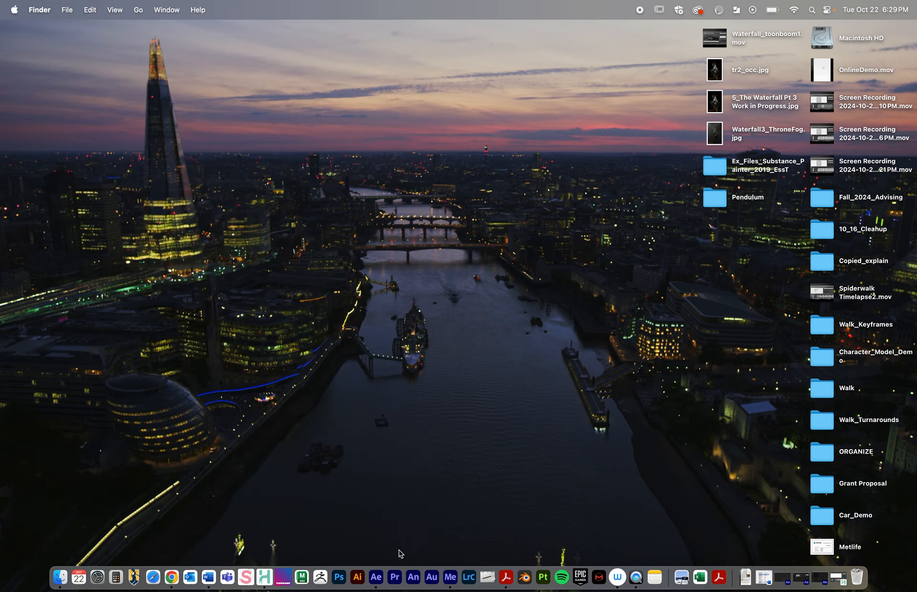
# - Switch to Adobe After Effects and reposition its untitled project window on the screen
pyautogui.click(375, 571)
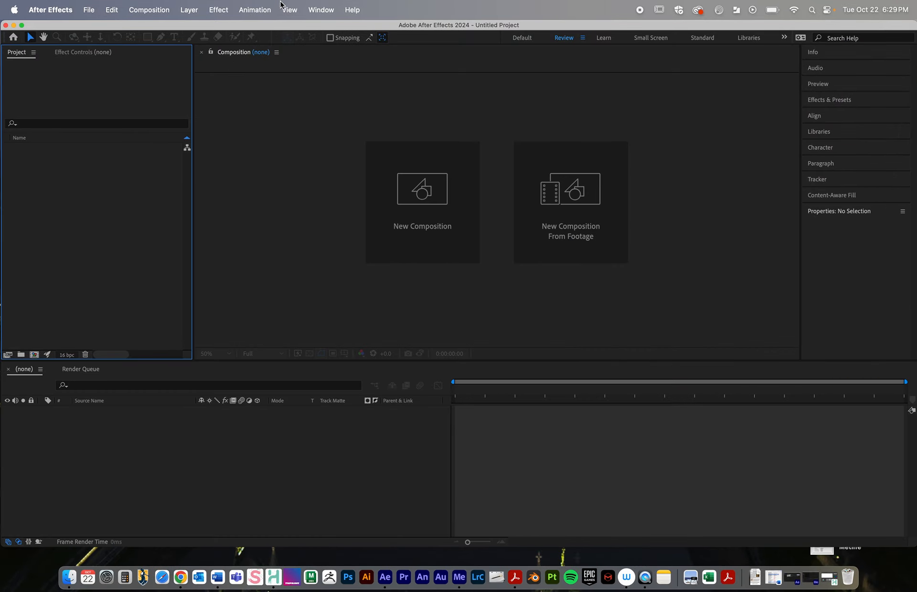
pyautogui.moveTo(248, 24); pyautogui.dragTo(267, 4)
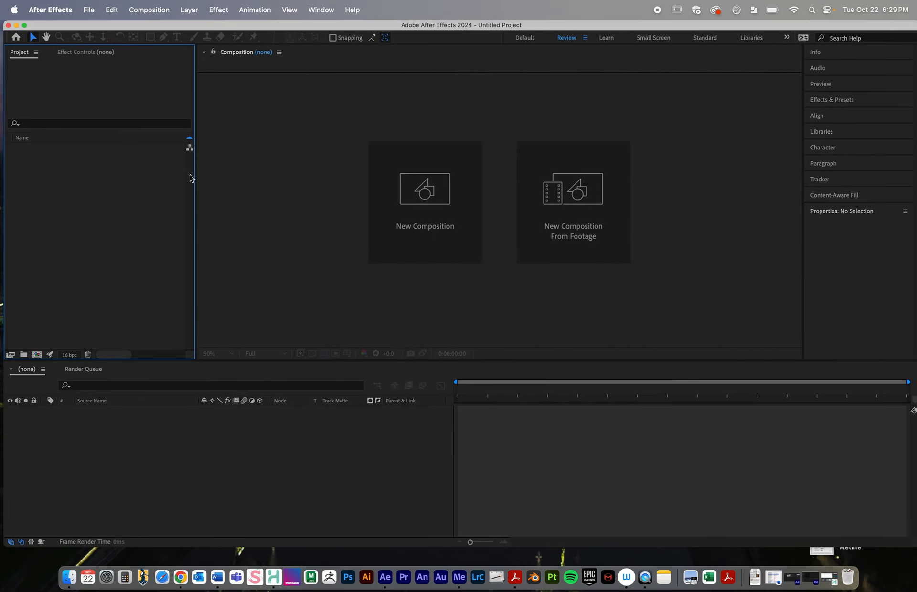
# - Shrink the After Effects window and move it aside to uncover the desktop files
pyautogui.moveTo(5, 546); pyautogui.dragTo(335, 507)
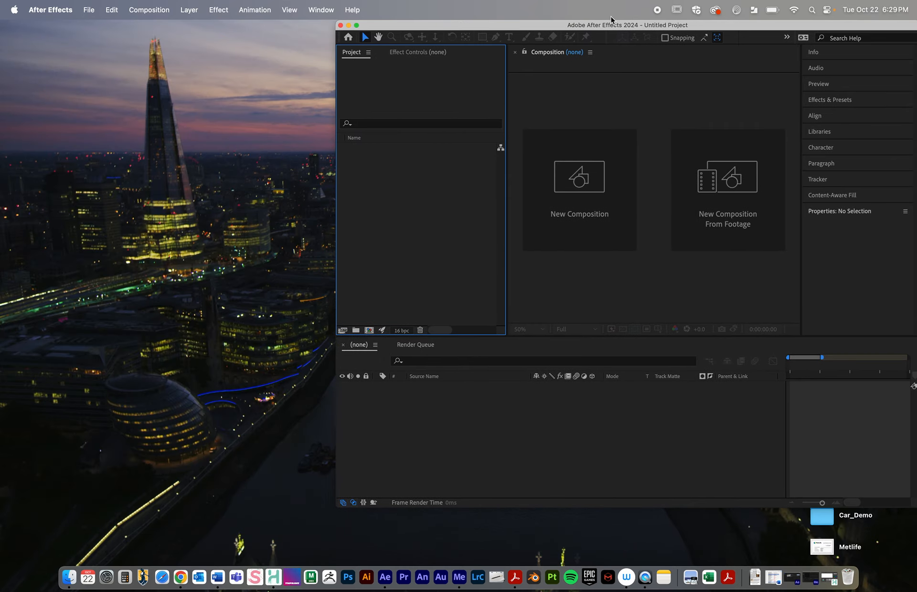
pyautogui.moveTo(577, 21); pyautogui.dragTo(287, 6)
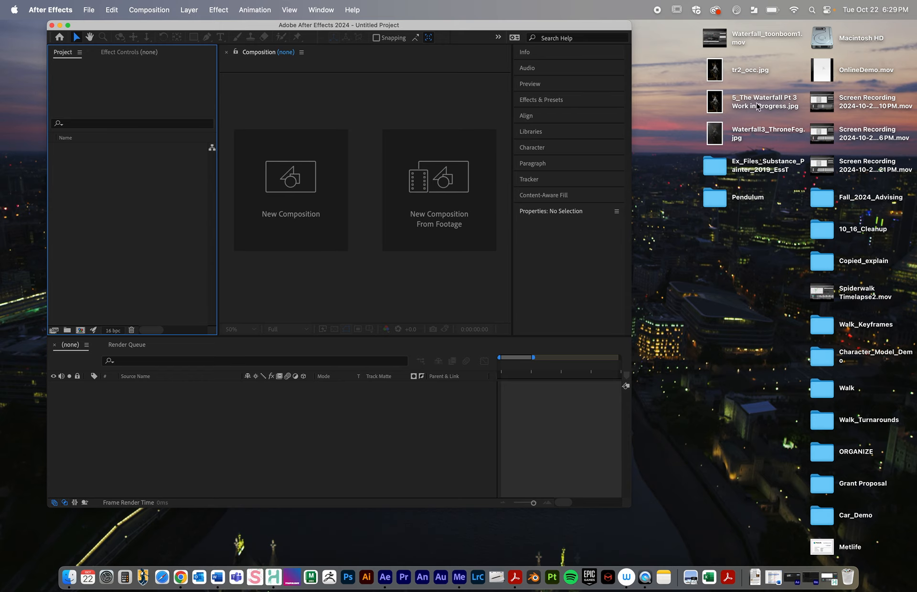
pyautogui.moveTo(497, 29); pyautogui.dragTo(460, 28)
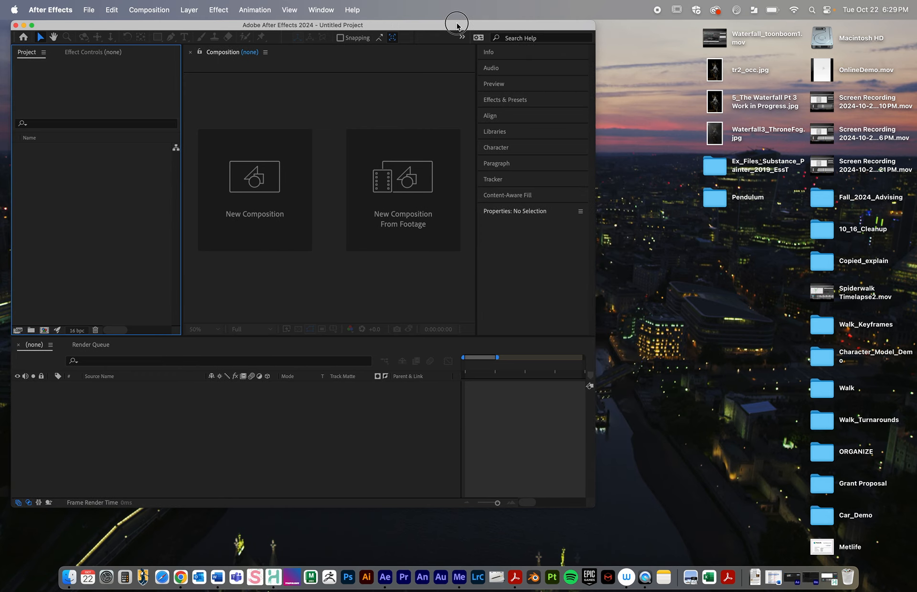
pyautogui.moveTo(593, 505); pyautogui.dragTo(730, 540)
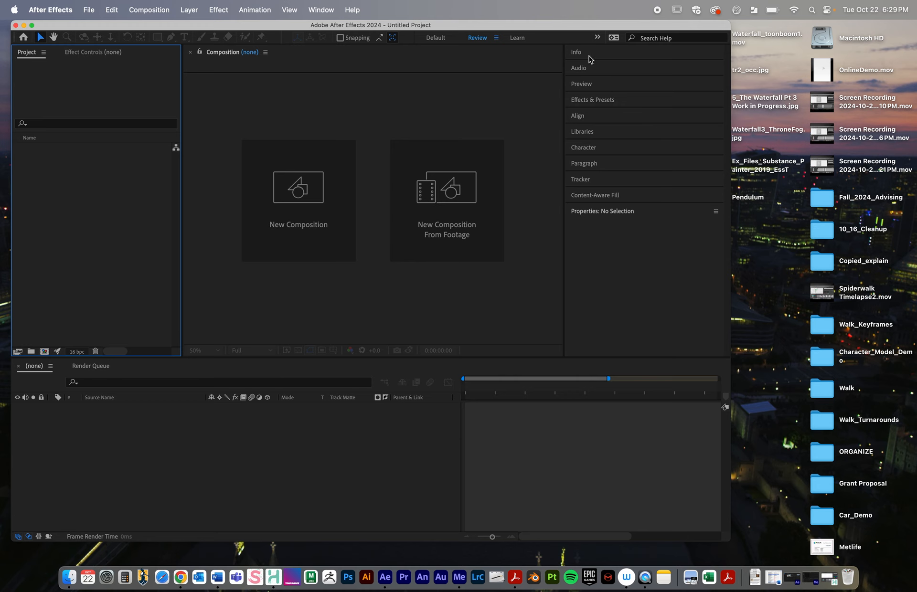
pyautogui.moveTo(420, 26); pyautogui.dragTo(147, 21)
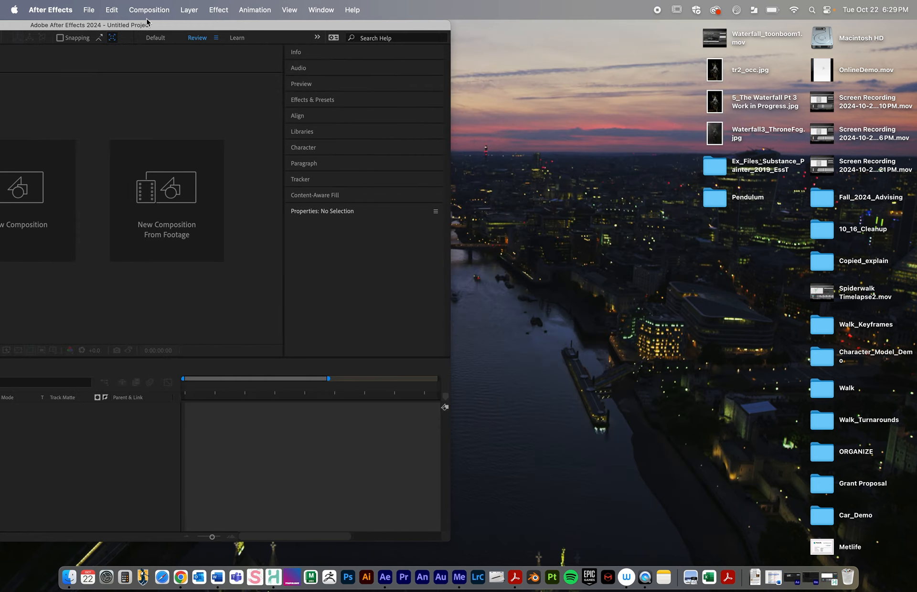
# - Create a new folder on the desktop and name it AE Online Demo
pyautogui.rightClick(543, 157)
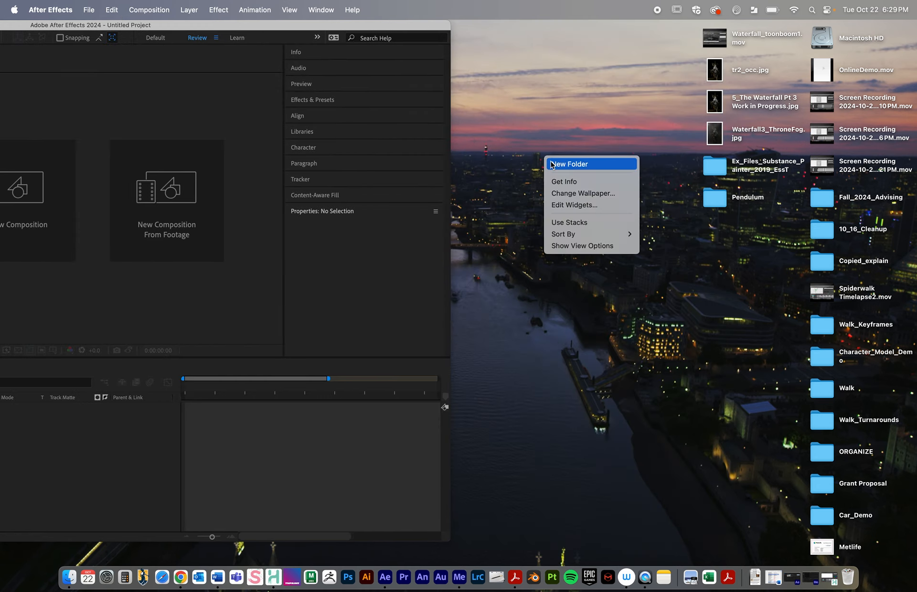
pyautogui.click(571, 167)
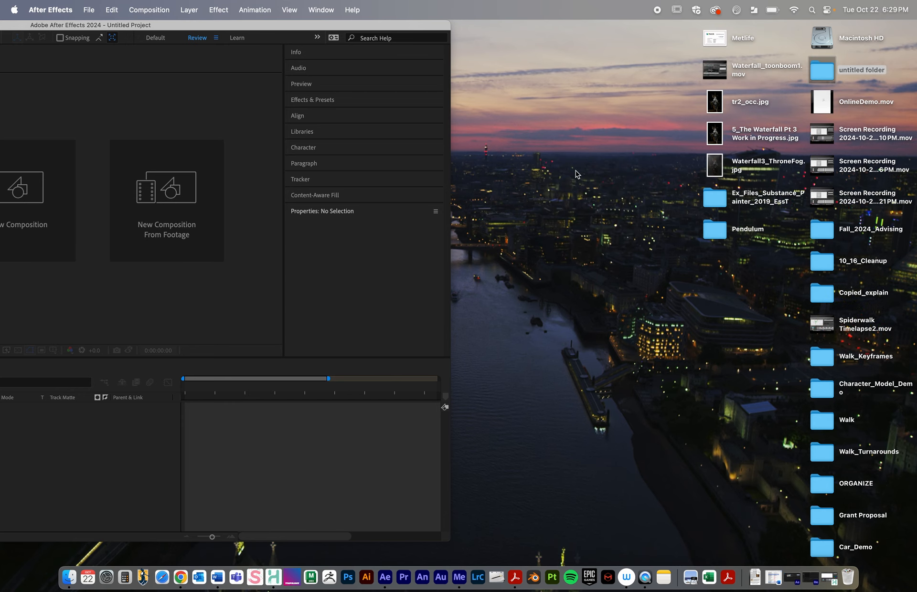
pyautogui.click(864, 72)
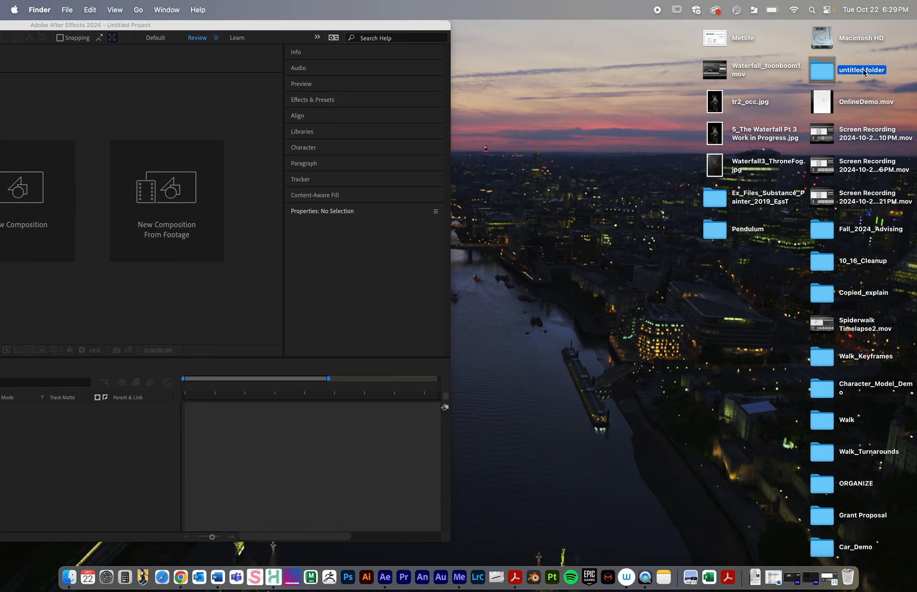
pyautogui.click(863, 71)
pyautogui.write('AE Online Demo')
pyautogui.press('Return')
# - Move OnlineDemo.mov into the AE Online Demo folder, then open the folder and place its window beside After Effects
pyautogui.moveTo(821, 102); pyautogui.dragTo(821, 75)
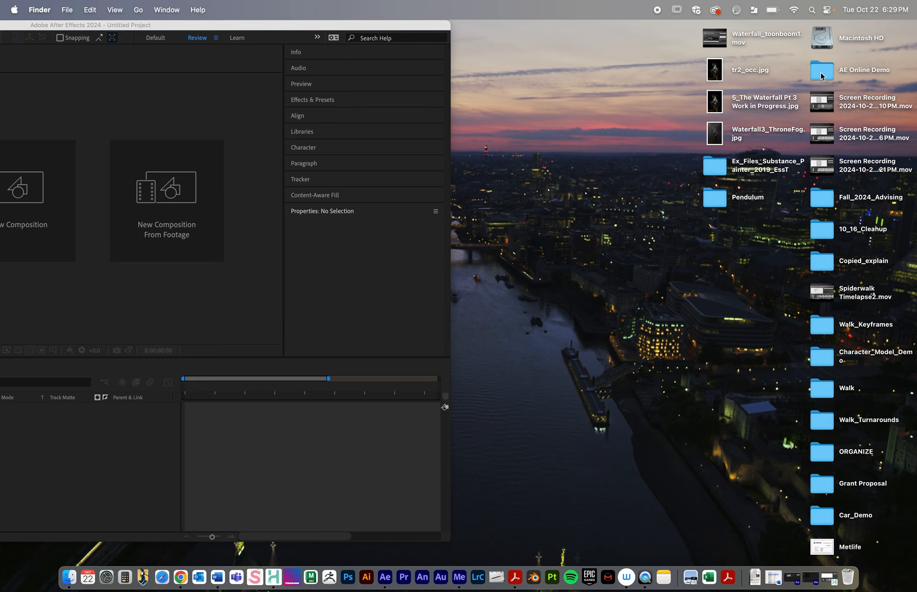
pyautogui.doubleClick(822, 76)
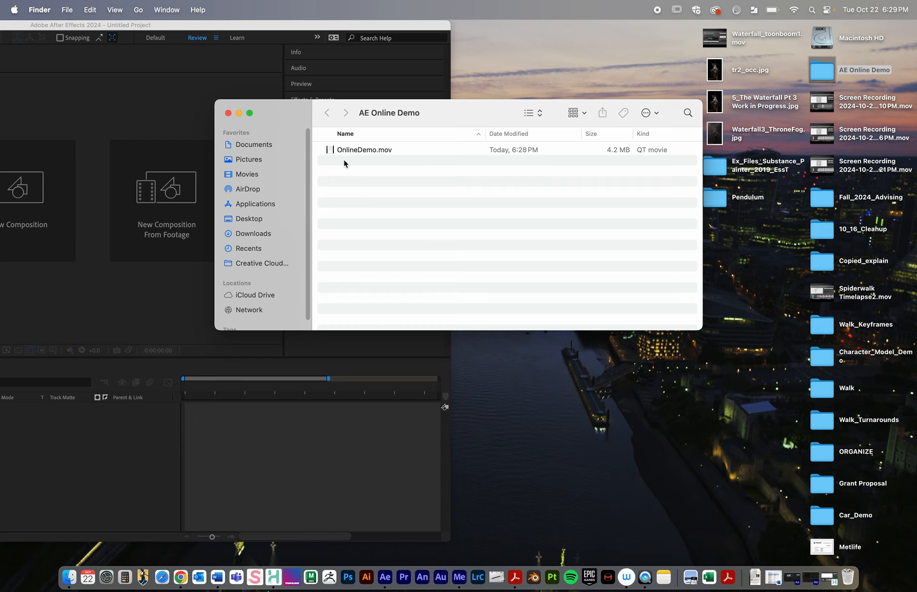
pyautogui.moveTo(291, 116); pyautogui.dragTo(474, 160)
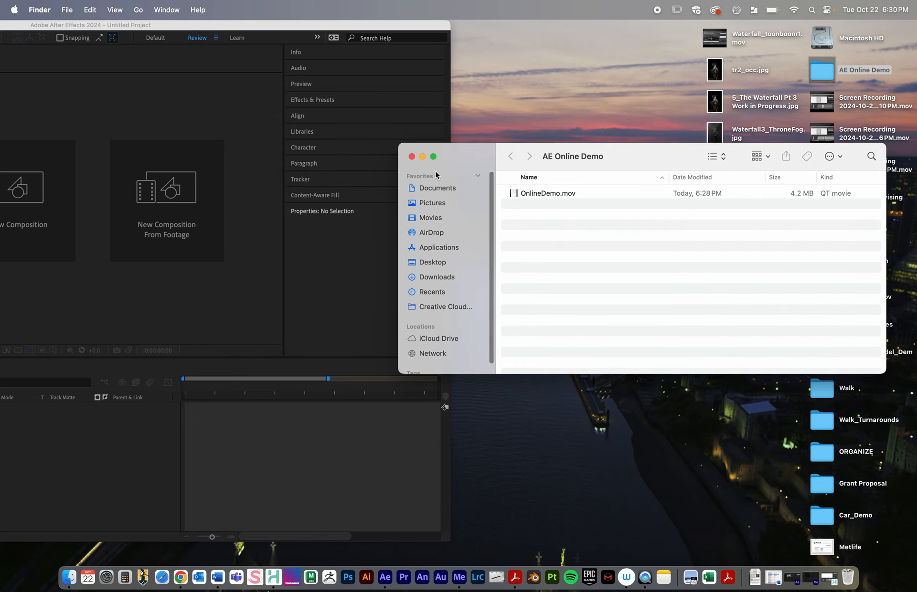
# - Bring After Effects back into full view, enlarge its window with the folder window still reachable, and expand the Preview settings
pyautogui.moveTo(248, 25); pyautogui.dragTo(547, 14)
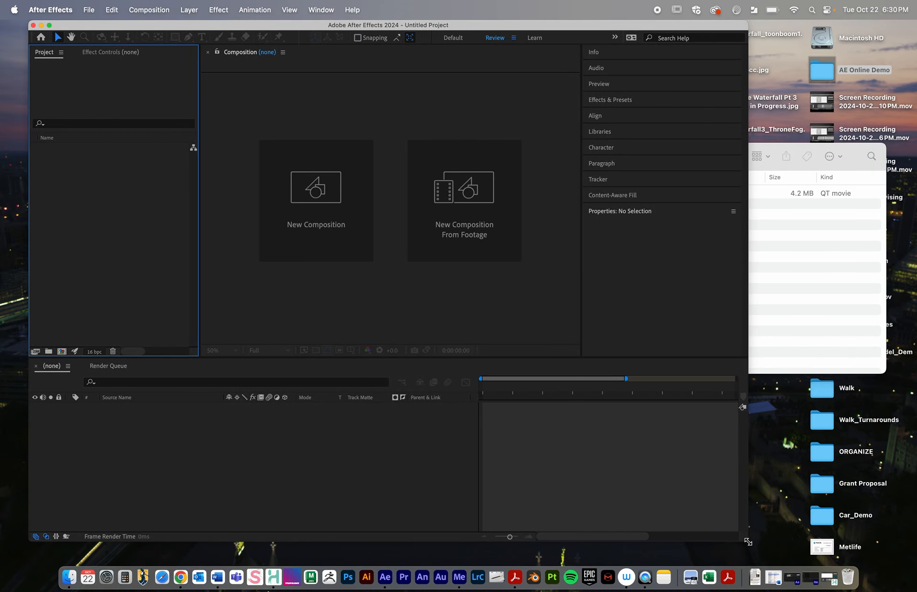
pyautogui.moveTo(745, 540); pyautogui.dragTo(866, 563)
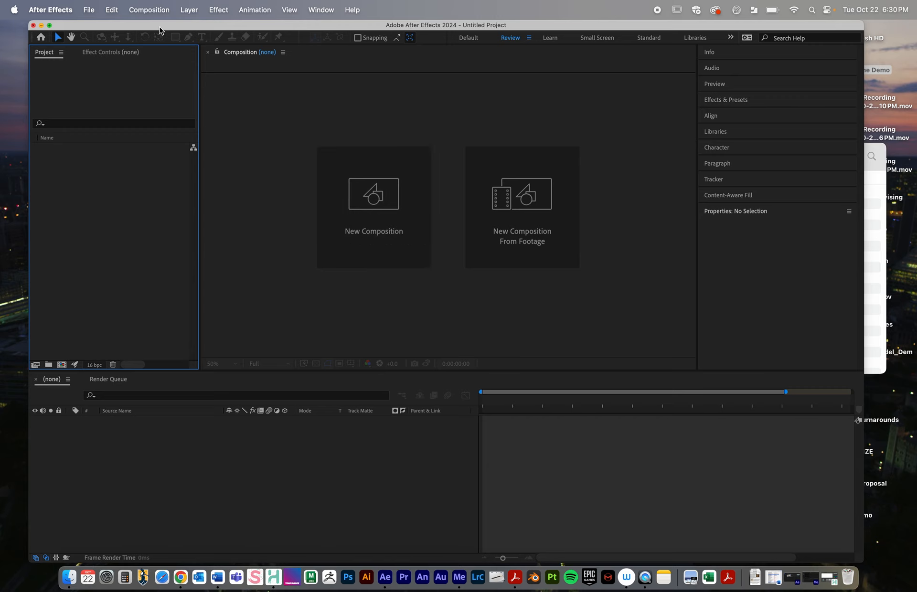
pyautogui.moveTo(155, 29); pyautogui.dragTo(135, 29)
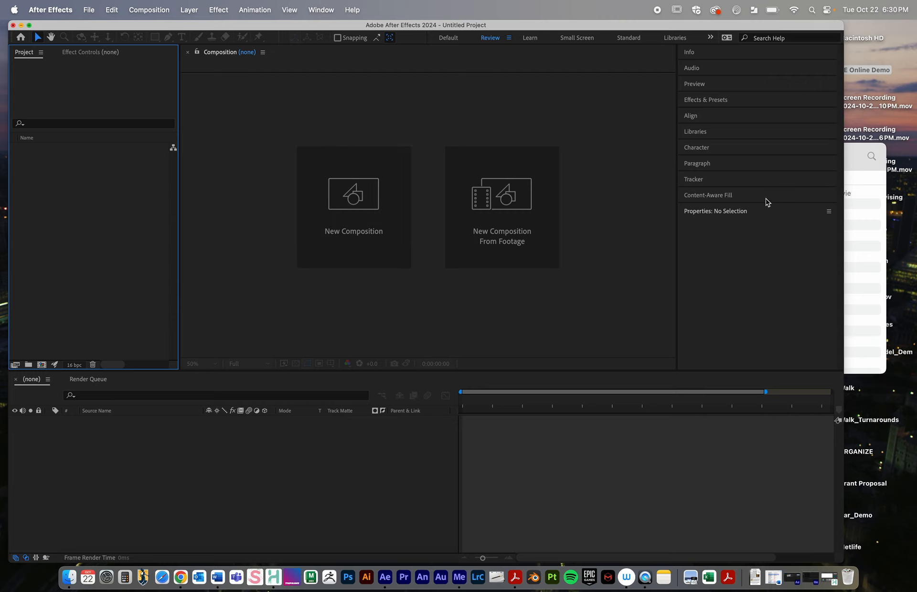
pyautogui.click(704, 86)
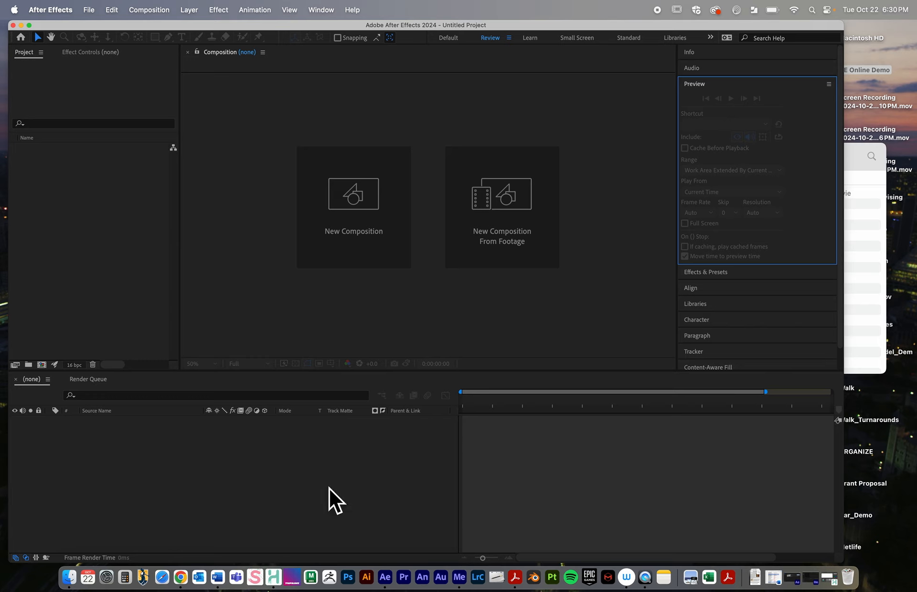
# - Import OnlineDemo.mov from the AE Online Demo folder into the After Effects project and select the footage
pyautogui.click(857, 152)
pyautogui.click(538, 194)
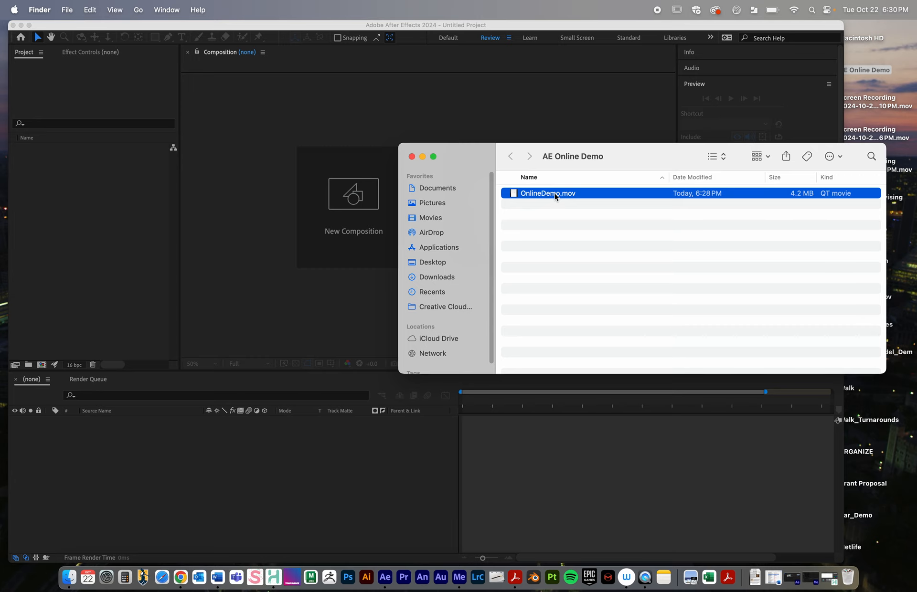
pyautogui.moveTo(554, 196); pyautogui.dragTo(100, 194)
pyautogui.click(97, 218)
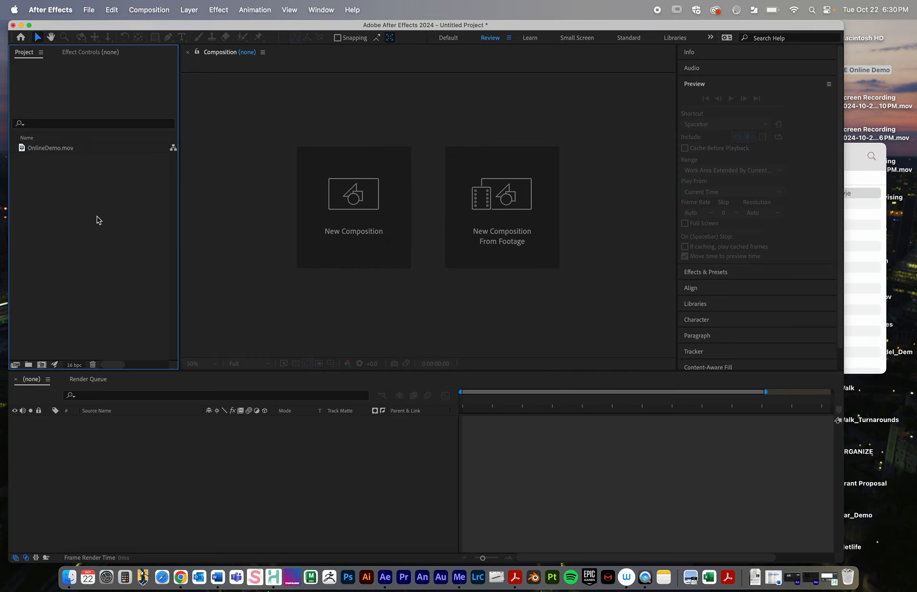
pyautogui.click(57, 151)
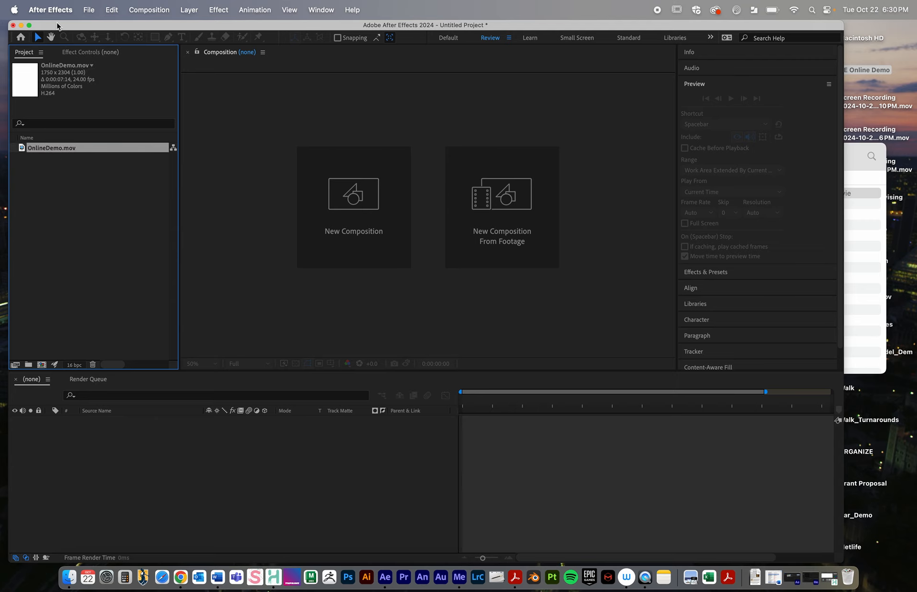